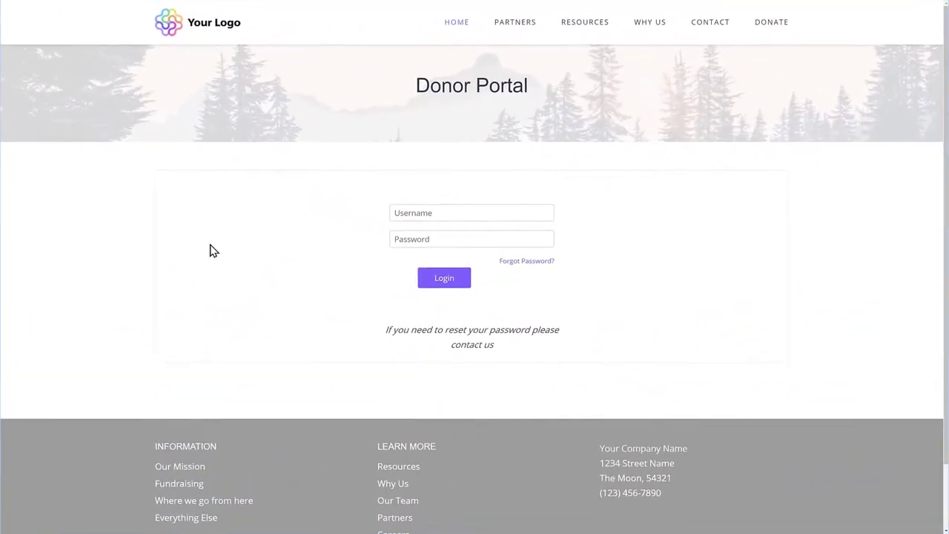
Step: Log in with the donor's e-mail and password, then open The Bear's Donor Advised Fund
left_click(410, 212)
key("Tab")
type("password")
left_click(440, 280)
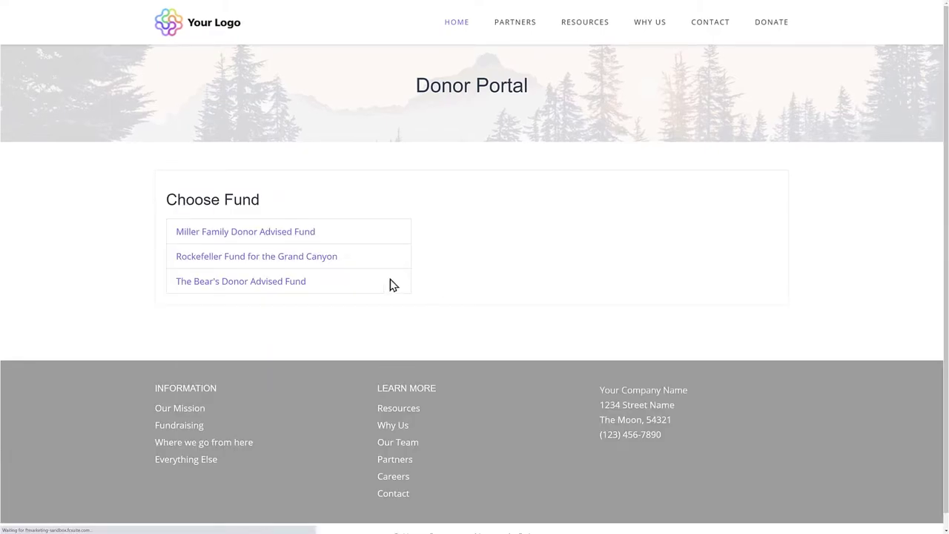
left_click(302, 288)
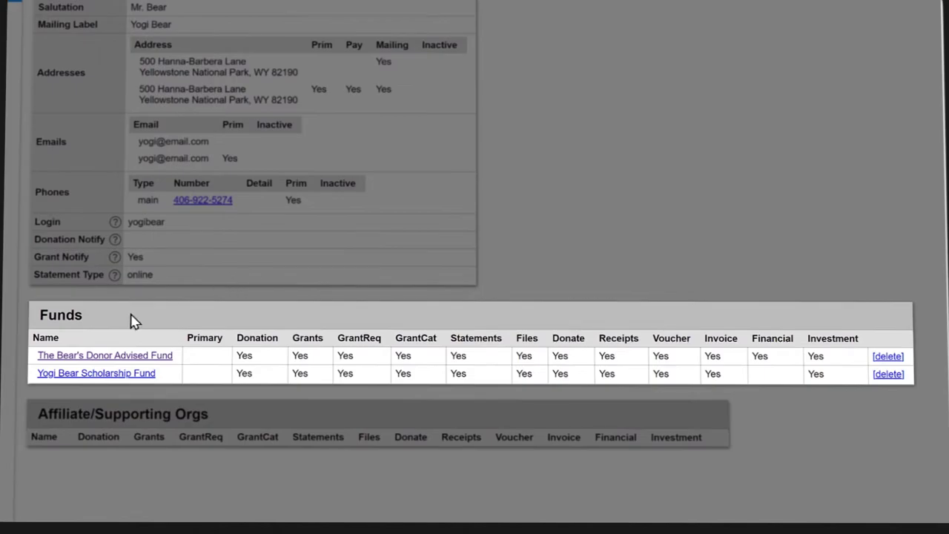
Step: Open the fund's advisor permissions and advisor profile, then log in to the portal as that advisor
left_click(85, 357)
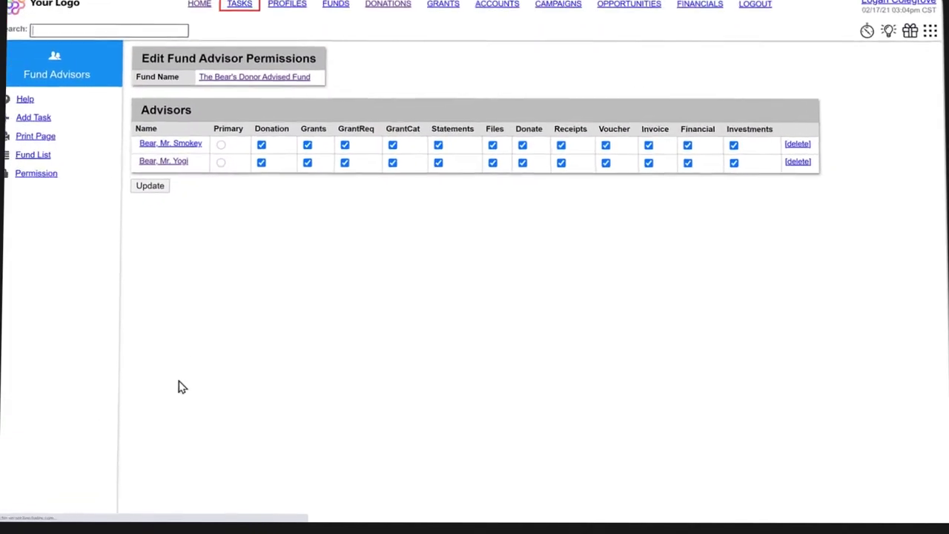
left_click(174, 169)
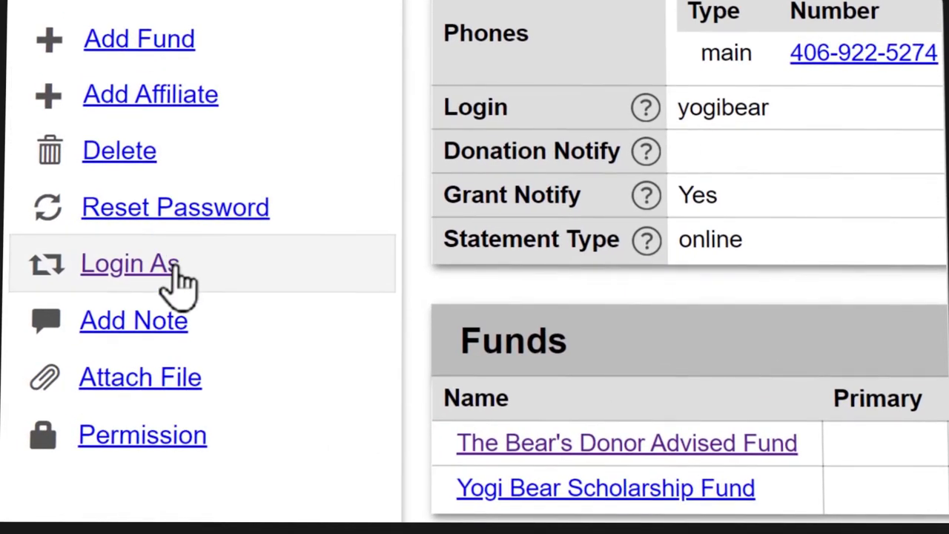
left_click(176, 269)
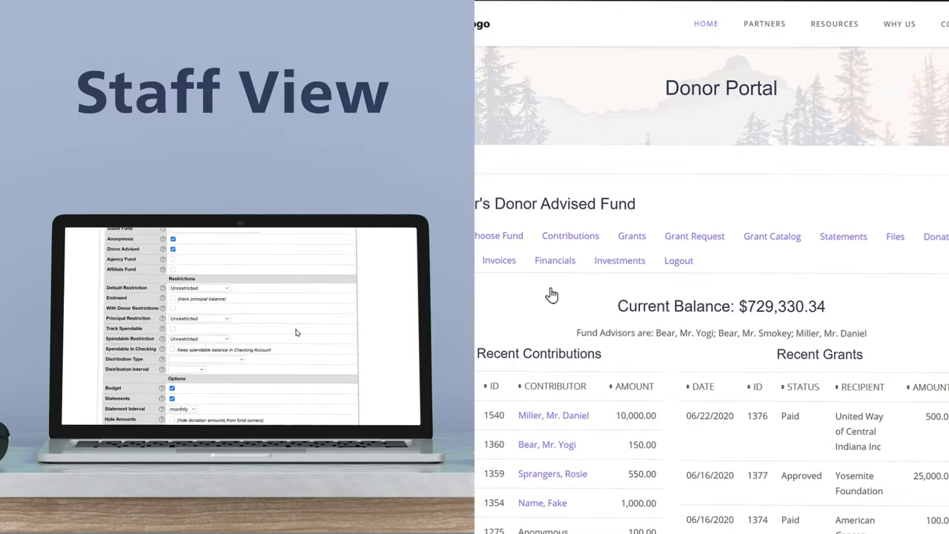
Step: Enable Track Spendable, then review the Recent Contributions and Recent Grants tables on the portal home
left_click(194, 324)
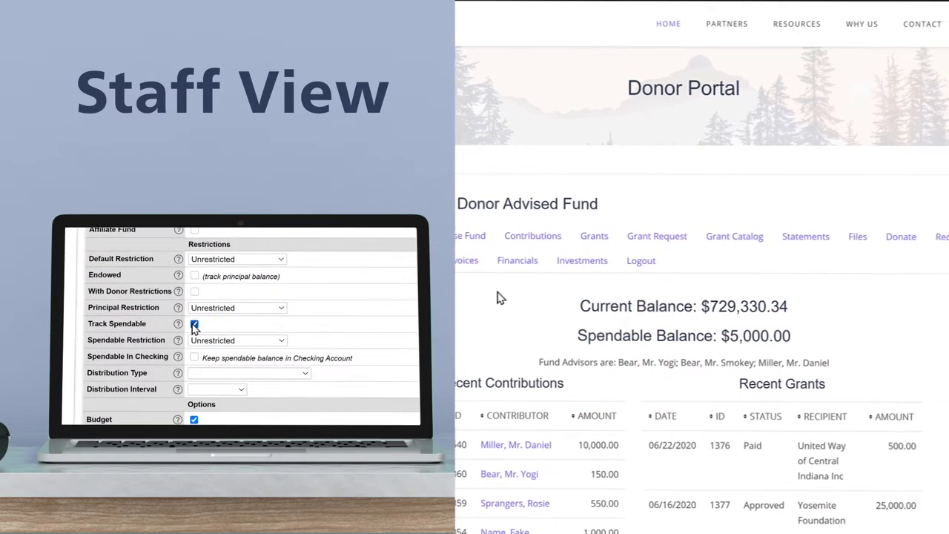
scroll(285, 293, "down", 5)
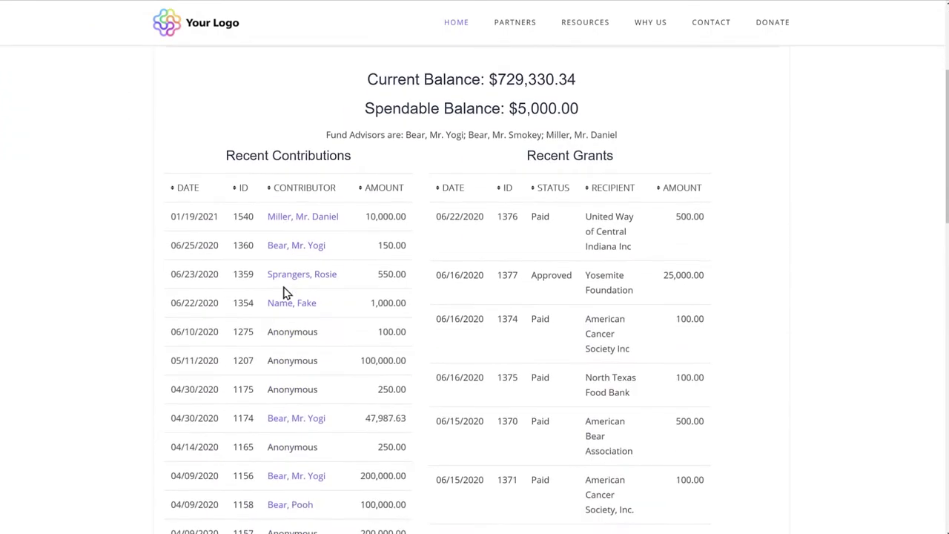
scroll(286, 293, "down", 2)
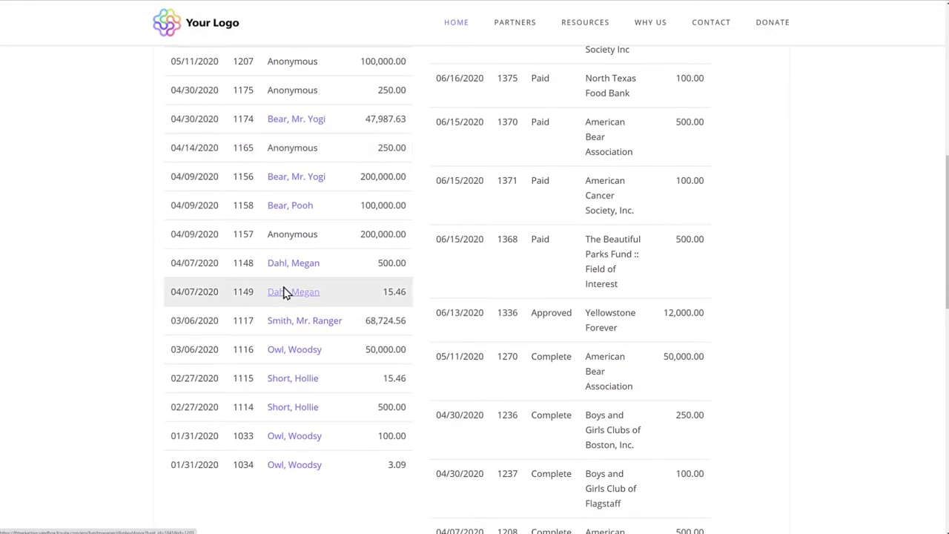
scroll(285, 292, "up", 5)
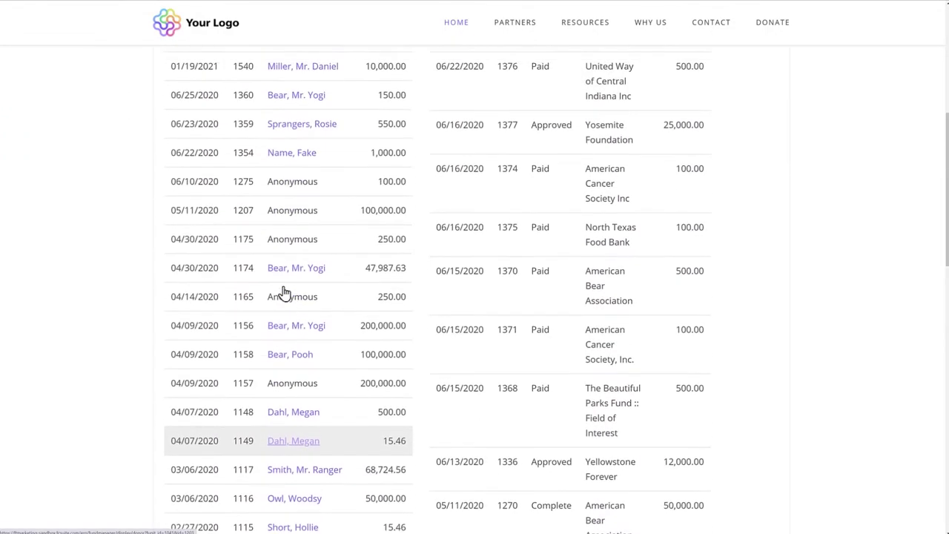
scroll(283, 293, "up", 3)
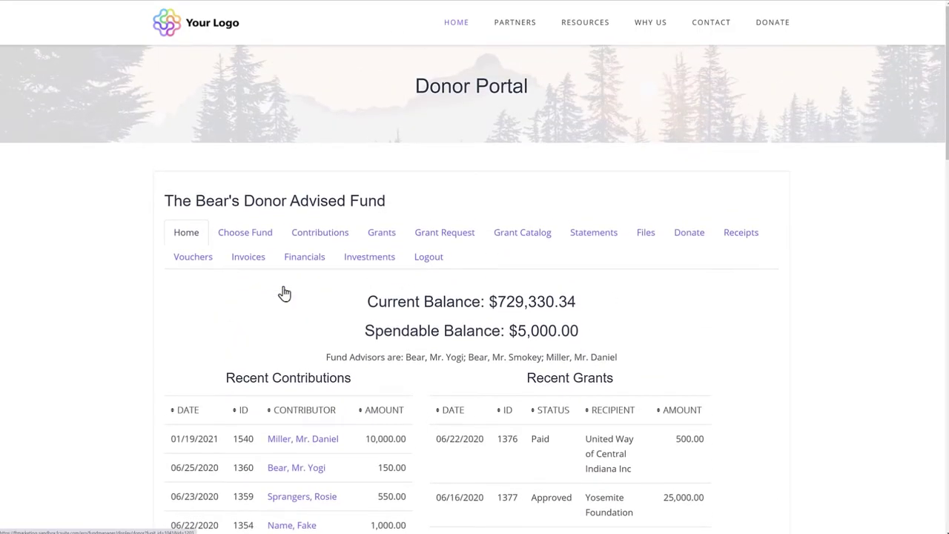
Step: Review the fund's grantee summary
left_click(380, 233)
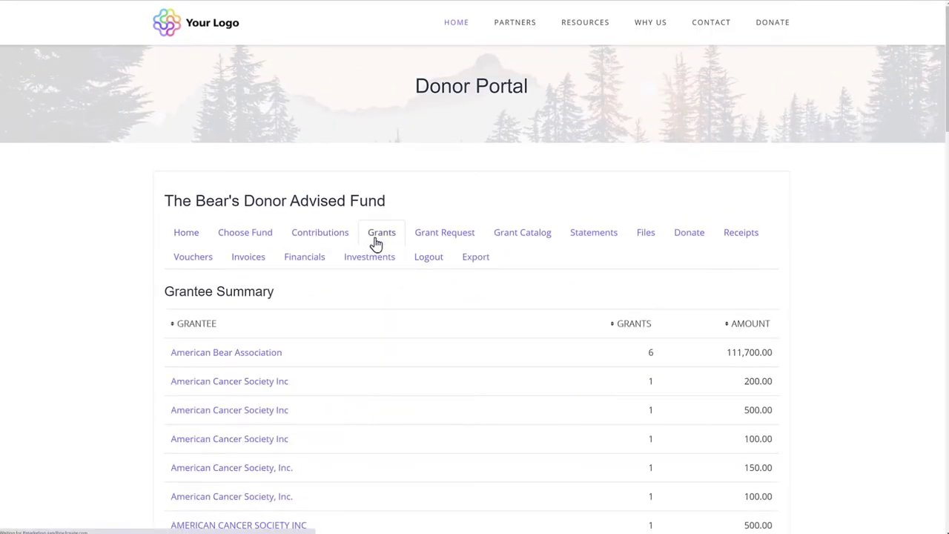
scroll(372, 292, "down", 2)
scroll(373, 292, "down", 3)
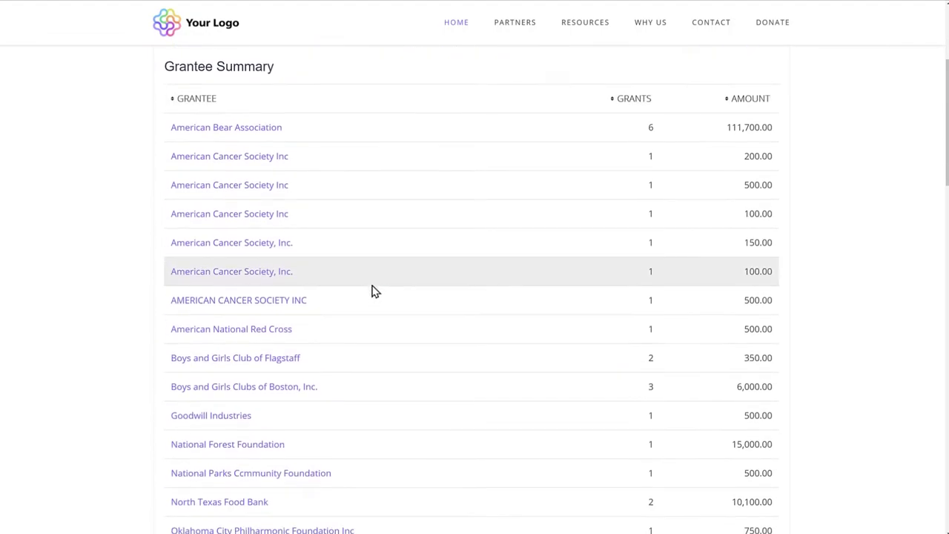
scroll(372, 291, "up", 5)
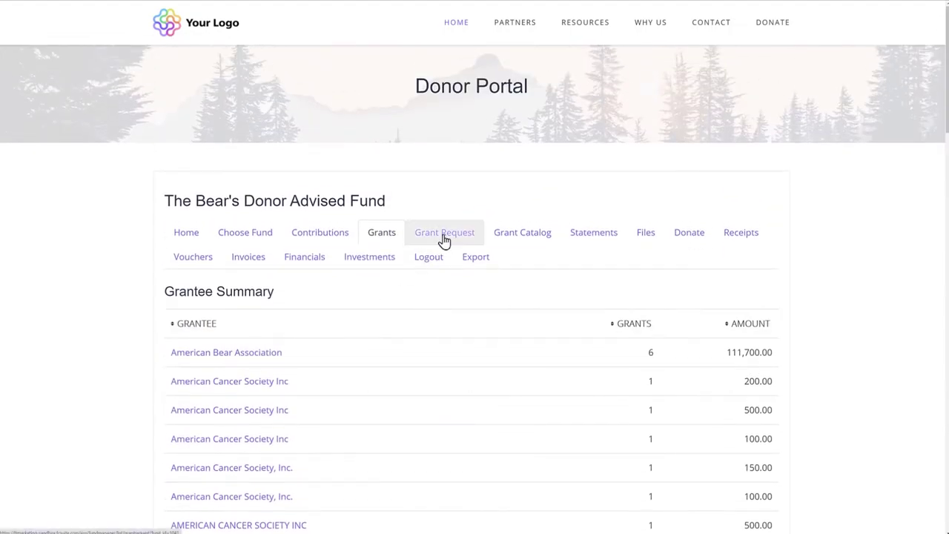
Step: Open the grant request form and check the list of previously funded grantees
left_click(445, 240)
scroll(371, 343, "down", 2)
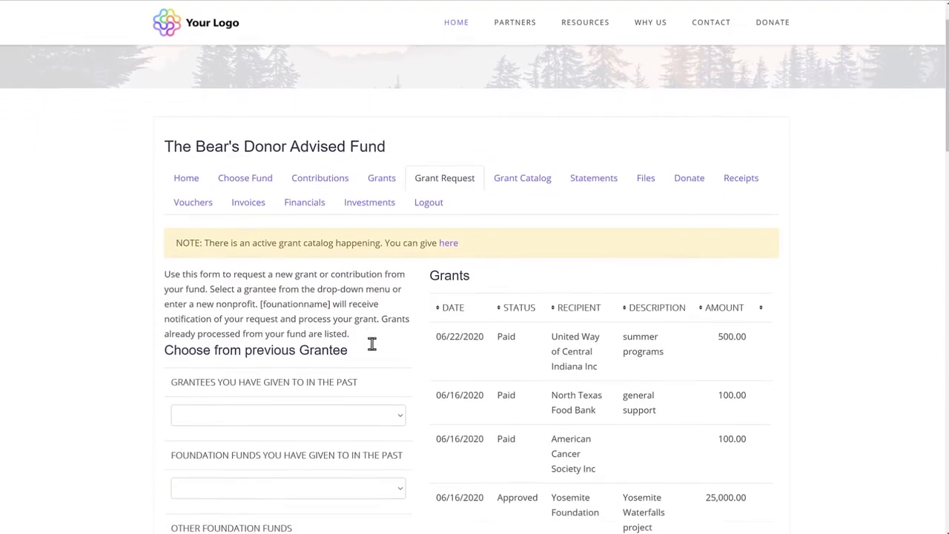
scroll(404, 304, "down", 1)
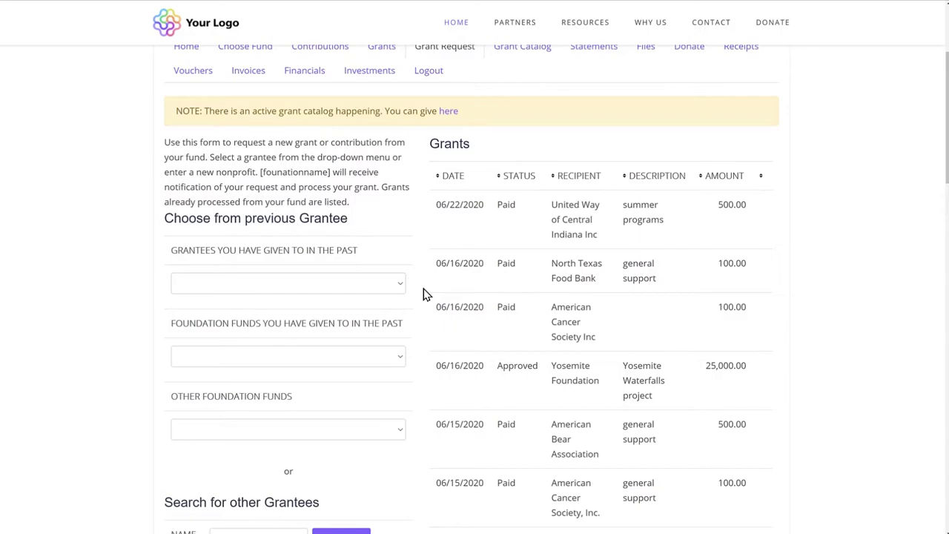
left_click(399, 291)
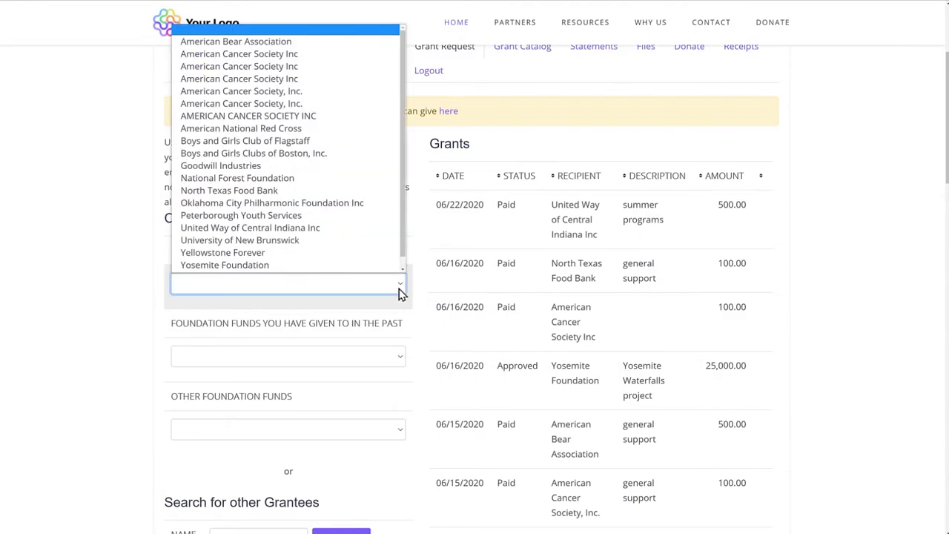
left_click(419, 294)
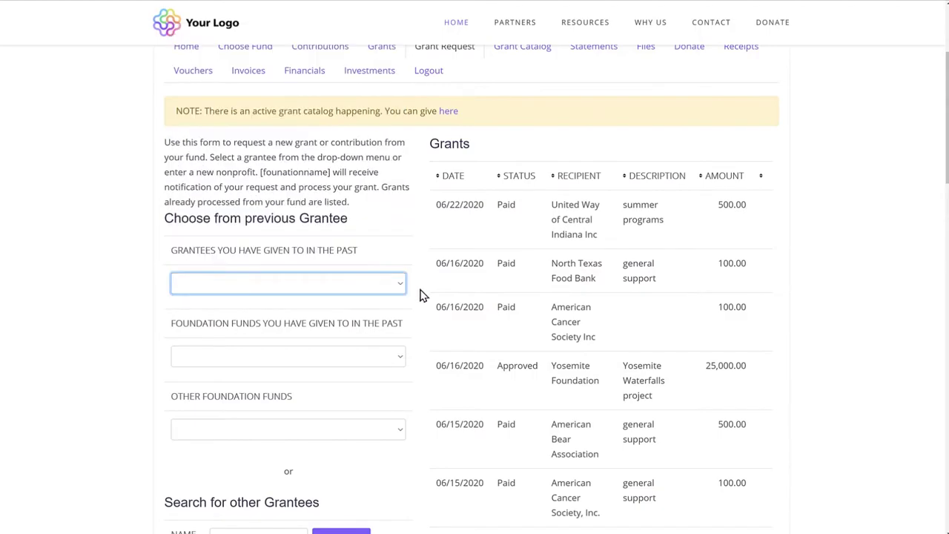
Step: Check which other foundation funds can receive a grant request
left_click(334, 434)
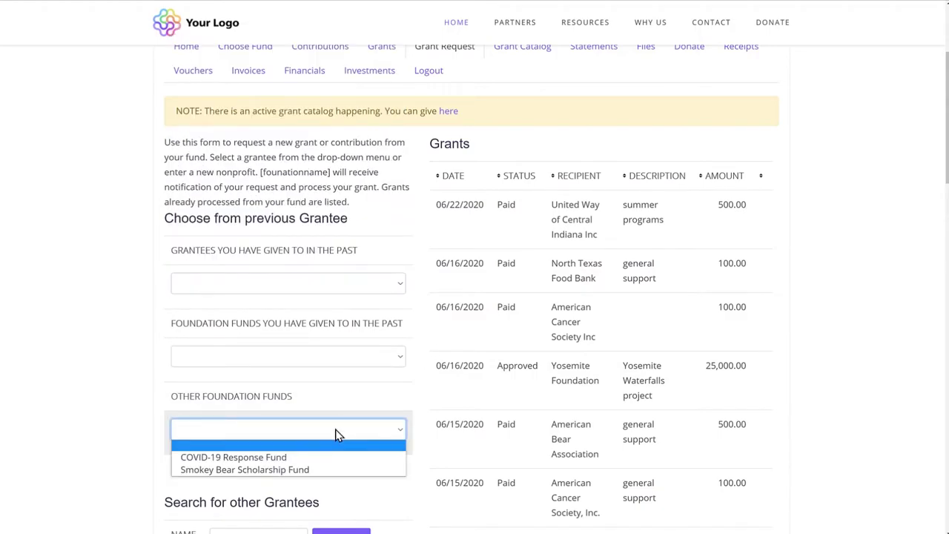
left_click(422, 417)
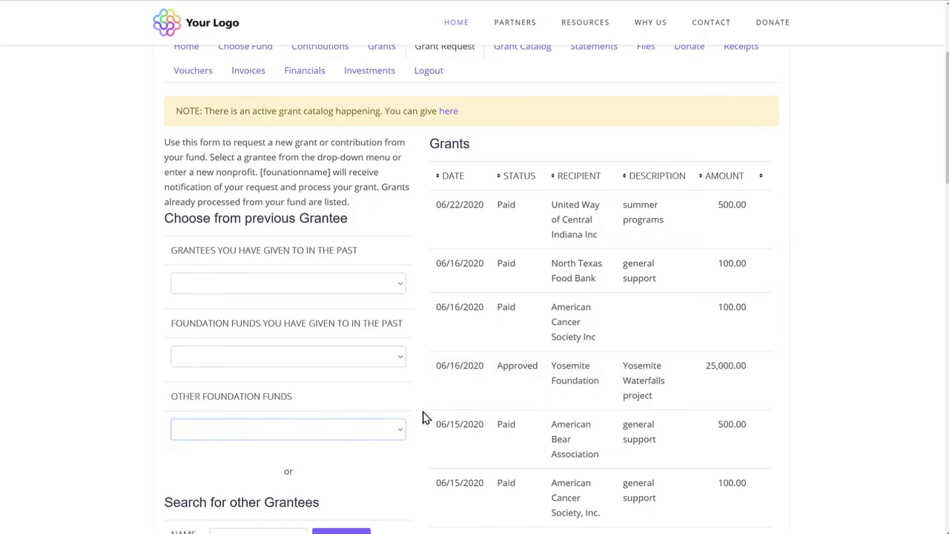
scroll(419, 416, "down", 1)
scroll(419, 417, "down", 5)
Step: Search the foundation's grantees for 'United Way'
left_click(269, 315)
type("Uni")
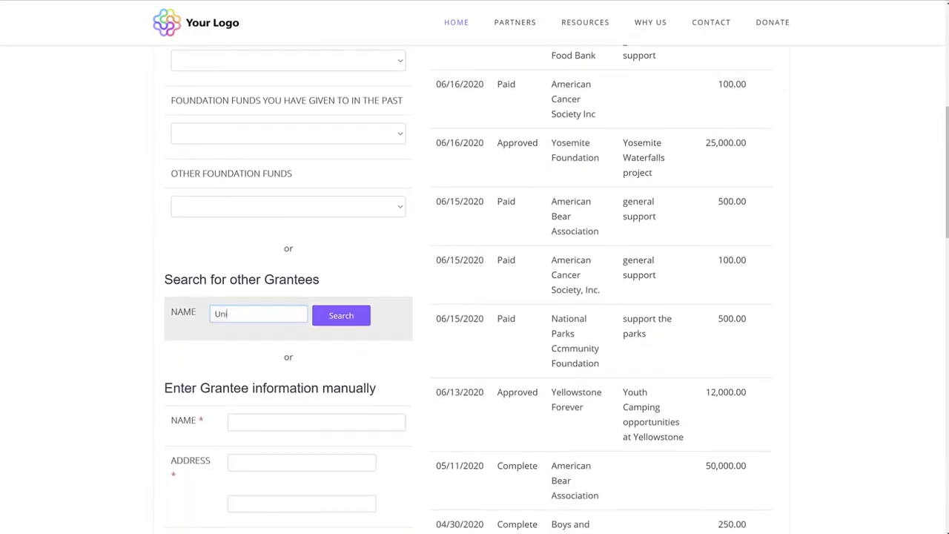
type("ted Way")
left_click(327, 323)
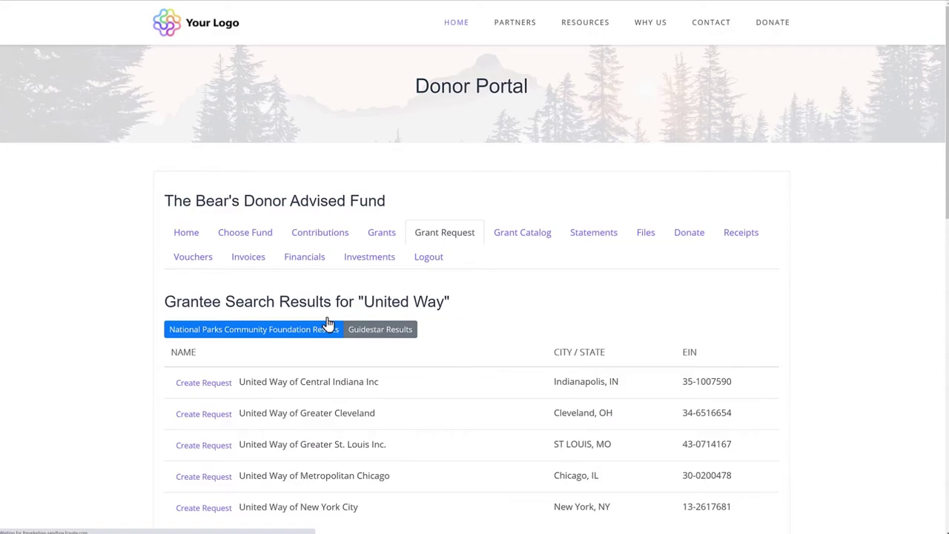
Step: Show the Guidestar matches for United Way, then return to the Grant Request form
left_click(370, 330)
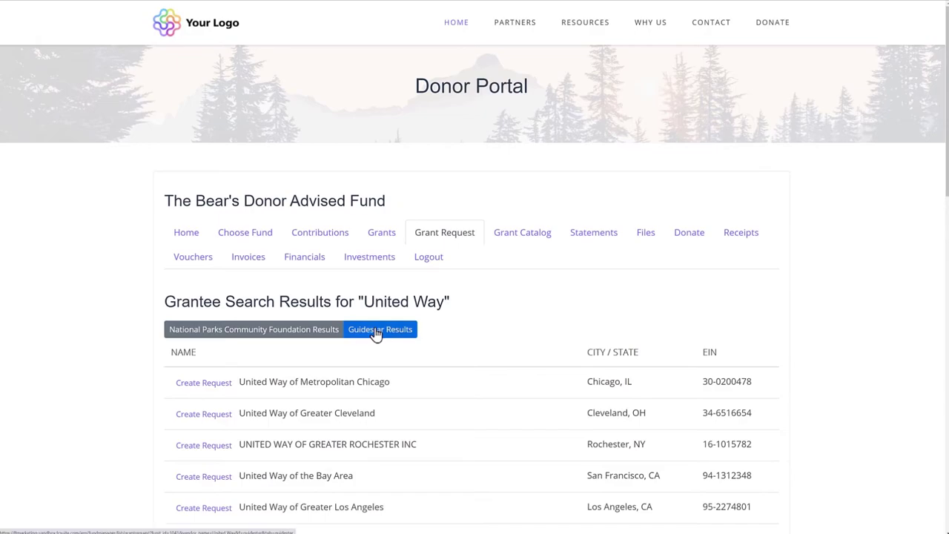
left_click(433, 242)
scroll(455, 260, "down", 3)
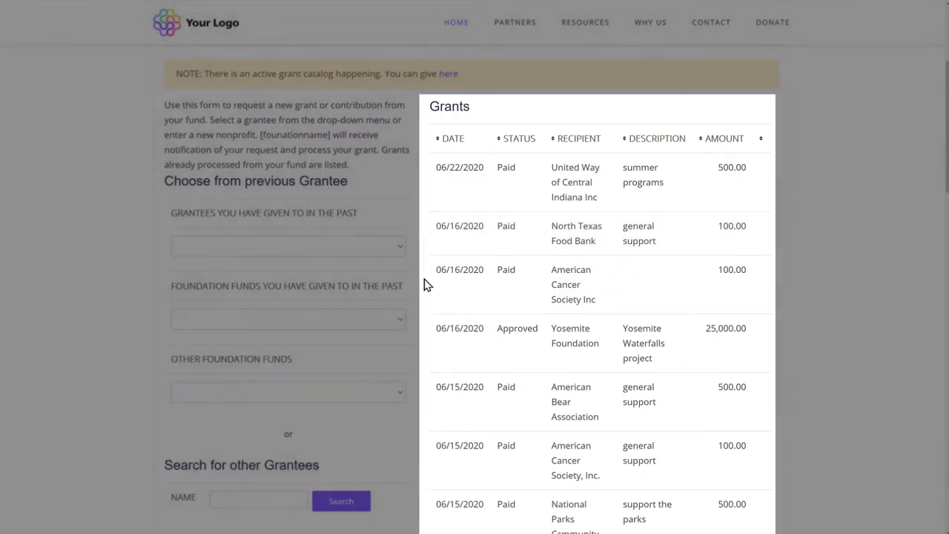
scroll(426, 285, "up", 3)
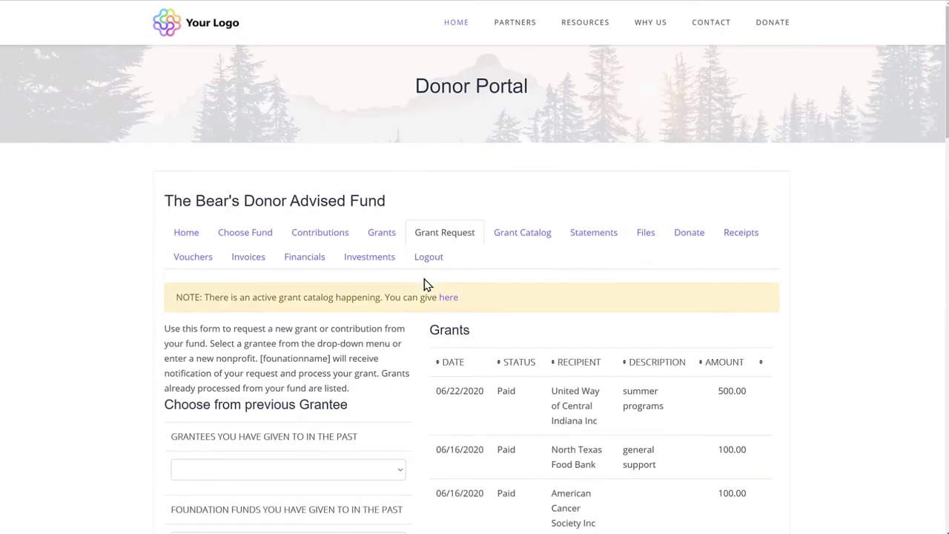
Step: Browse the Grant Catalog's approved projects, then list monthly statements 2020-01 through 2020-07
left_click(533, 239)
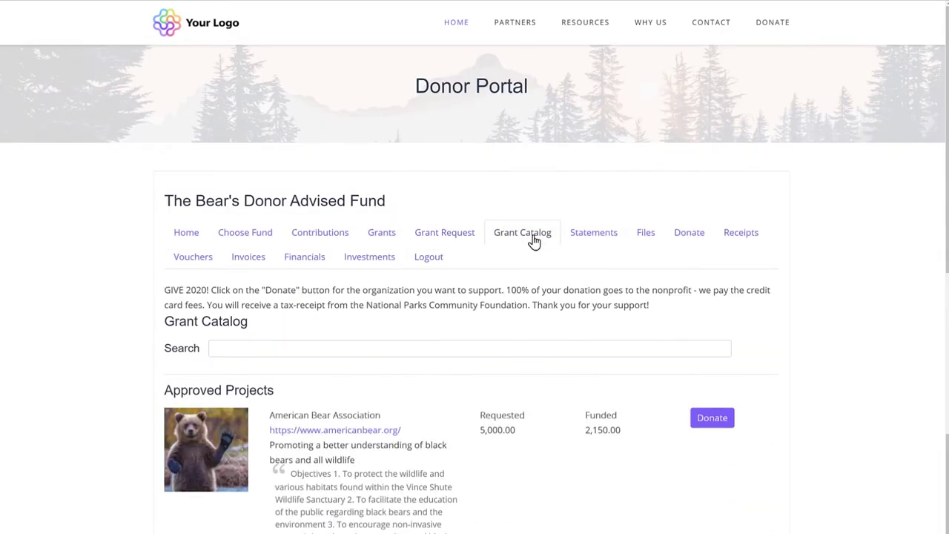
scroll(533, 238, "down", 4)
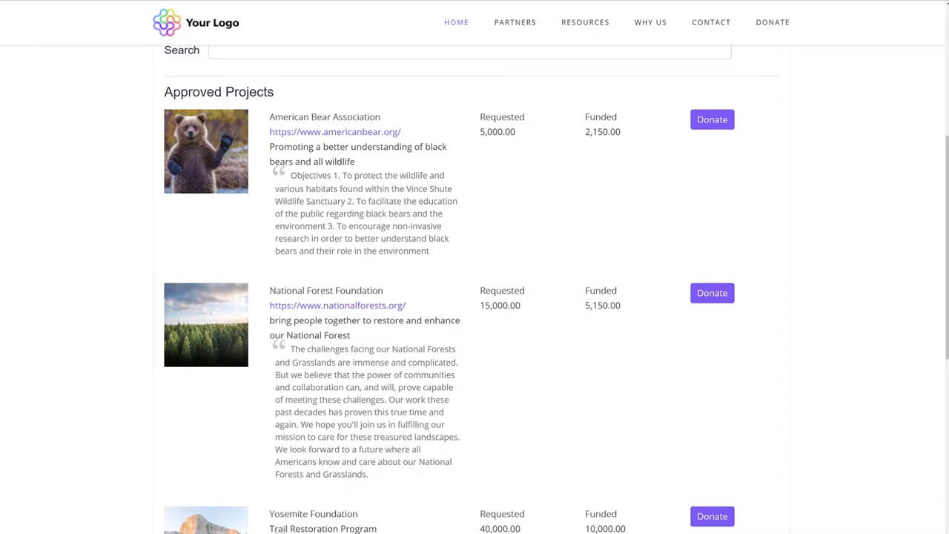
scroll(539, 233, "up", 4)
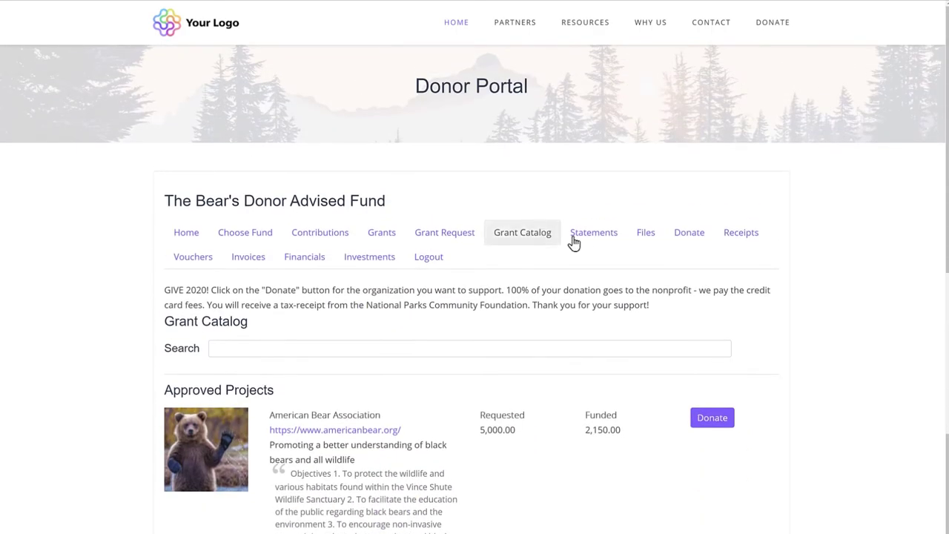
left_click(606, 242)
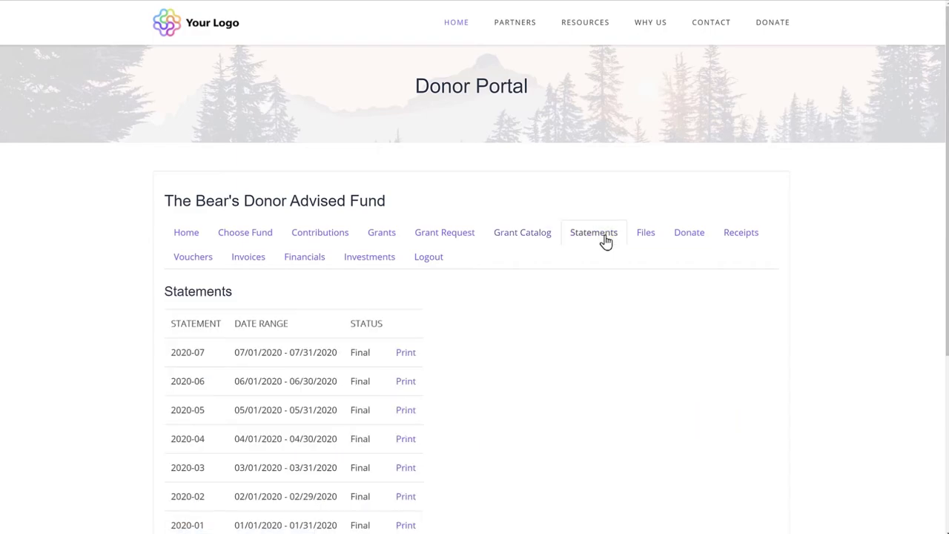
Step: Scroll the statements, then show Gift Acceptance Policies.pdf and Signed Fund Agreement.pdf under Files
scroll(606, 242, "down", 1)
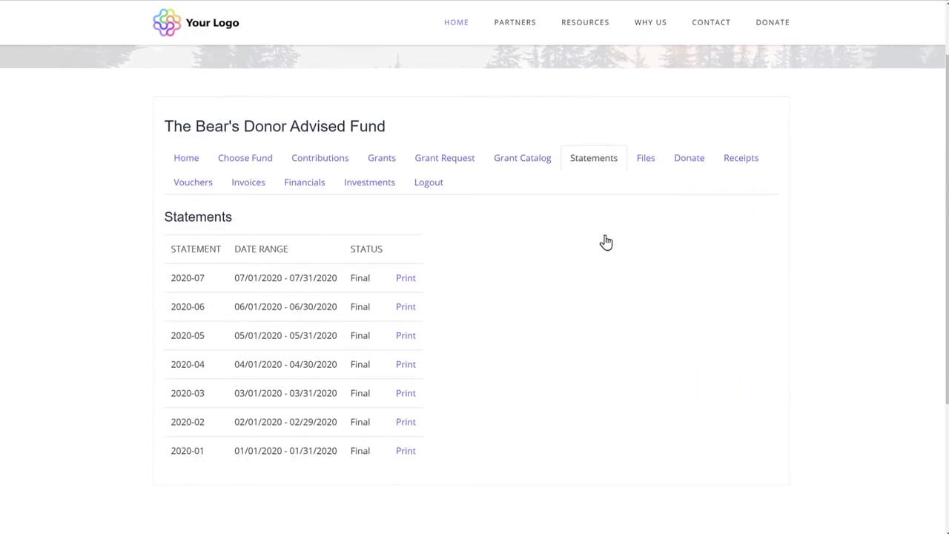
left_click(643, 163)
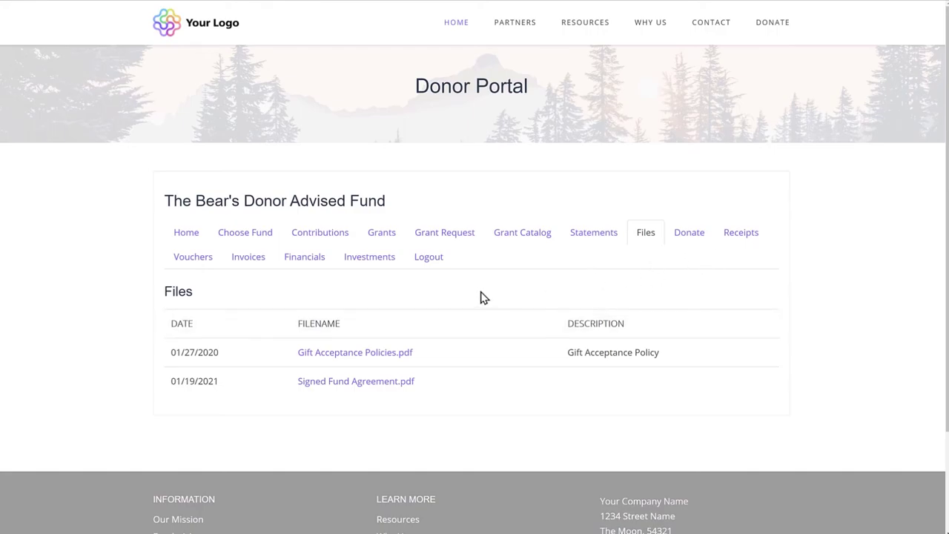
Step: Review contribution receipts, then show the Investment Report with the Endowment Pool ending at 492,981.61
left_click(741, 234)
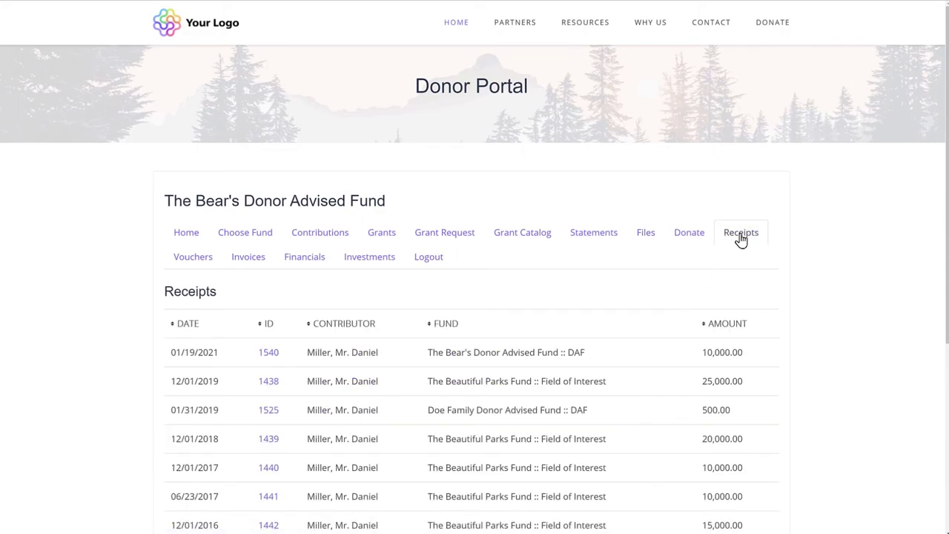
scroll(651, 252, "down", 1)
scroll(651, 253, "down", 1)
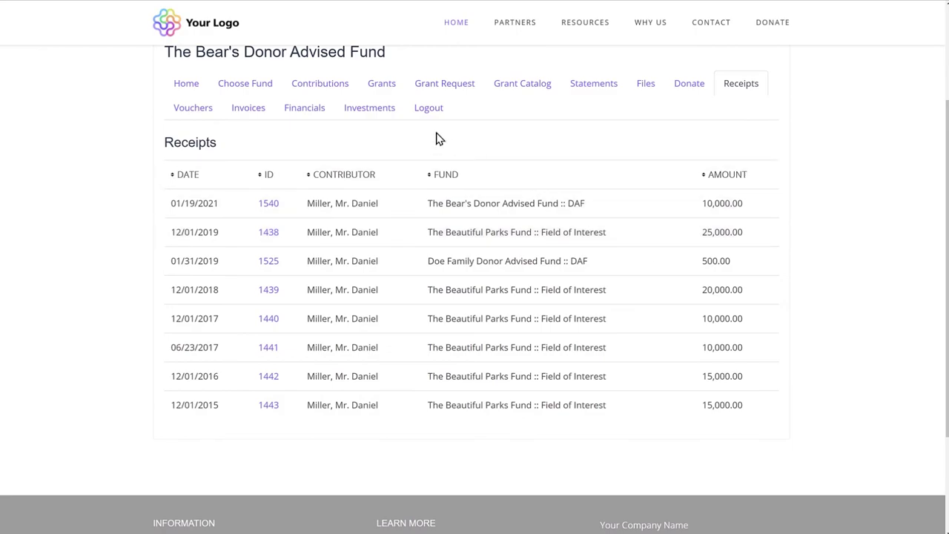
left_click(384, 109)
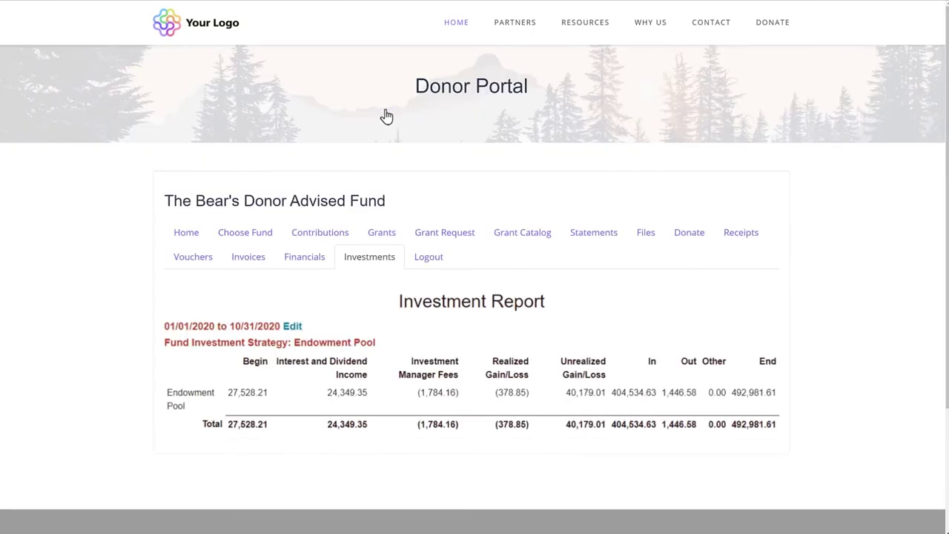